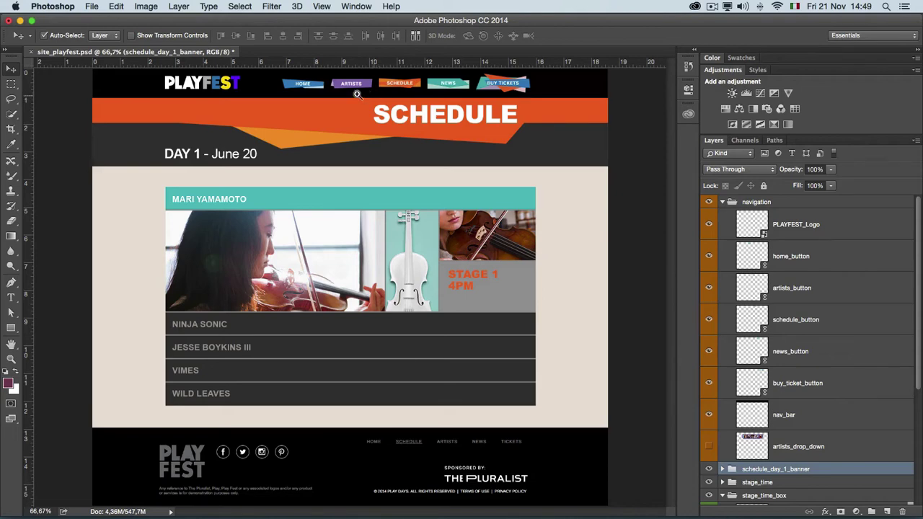
Step: Zoom to about 136% and pan to the HOME, ARTISTS, SCHEDULE and NEWS nav buttons
{"action": "left_click_drag", "start_coordinate": [357, 94], "coordinate": [403, 96]}
{"action": "mouse_move", "coordinate": [384, 198]}
{"action": "left_mouse_down"}
{"action": "mouse_move", "coordinate": [479, 221]}
{"action": "mouse_move", "coordinate": [453, 196]}
{"action": "left_mouse_up"}
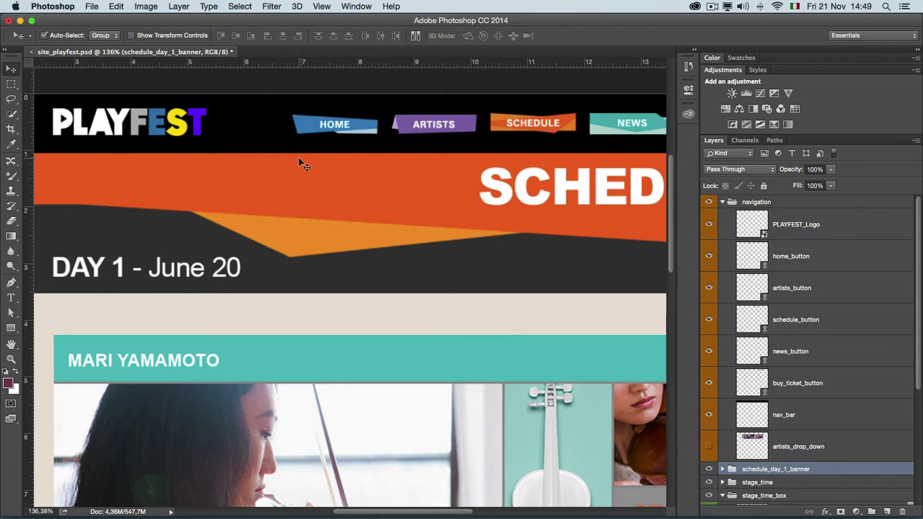
Step: Toggle PLAYFEST_Logo and home_button visibility to find which layer holds the HOME button
{"action": "left_click", "coordinate": [708, 225]}
{"action": "left_click", "coordinate": [709, 256]}
{"action": "left_click", "coordinate": [710, 257]}
{"action": "left_click", "coordinate": [709, 257]}
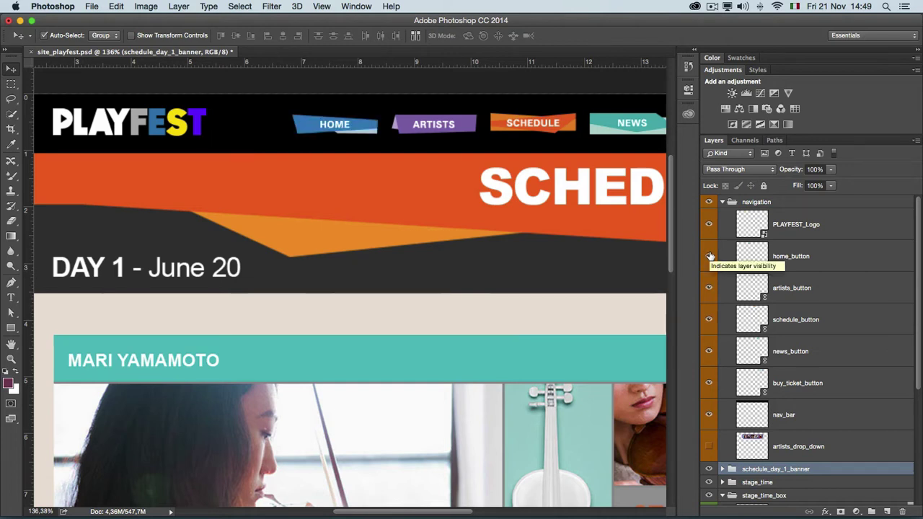
{"action": "left_click", "coordinate": [709, 256]}
{"action": "left_click", "coordinate": [710, 257]}
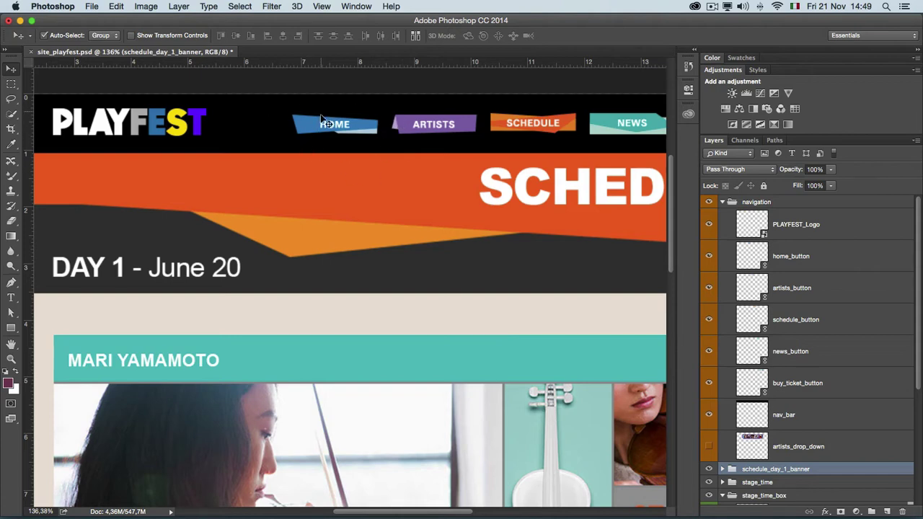
Step: Zoom in to about 253%, recheck the HOME button's visibility, and select the home_button layer
{"action": "key", "text": "ctrl"}
{"action": "scroll", "coordinate": [387, 124], "scroll_direction": "up", "scroll_amount": 3}
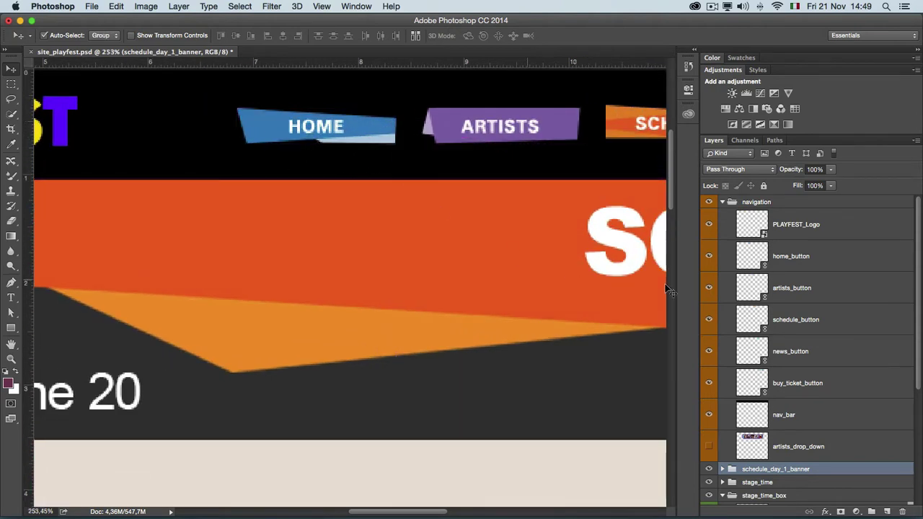
{"action": "left_click", "coordinate": [710, 257]}
{"action": "left_click", "coordinate": [708, 257]}
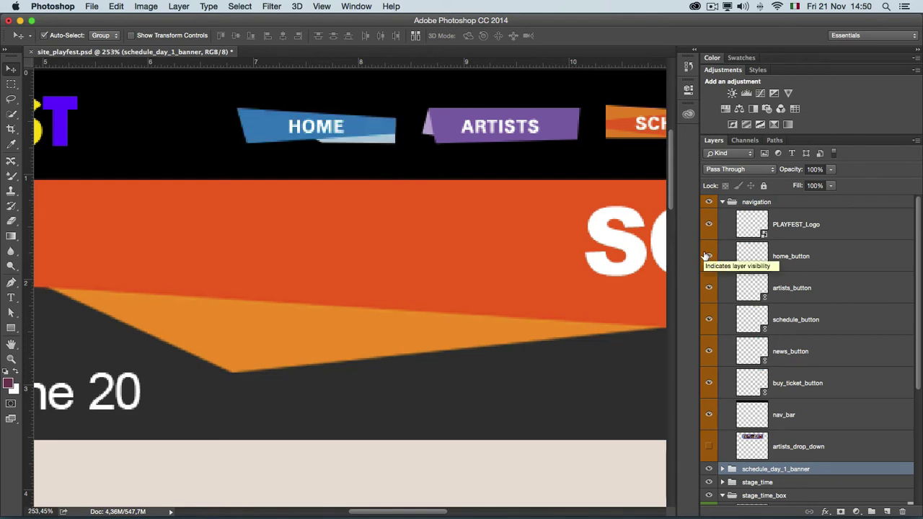
{"action": "left_click", "coordinate": [851, 263]}
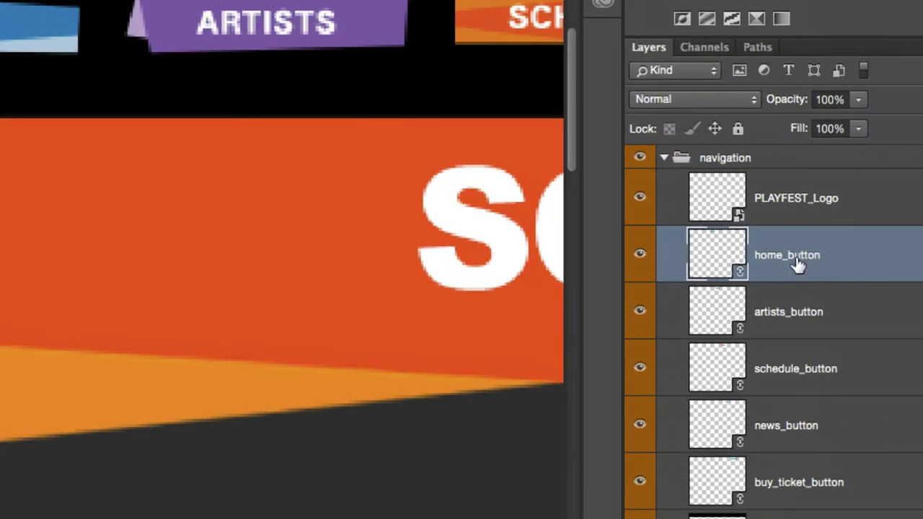
Step: Extract Assets from the home_button layer, previewing home_button.png (png-32) at 200%
{"action": "right_click", "coordinate": [805, 259]}
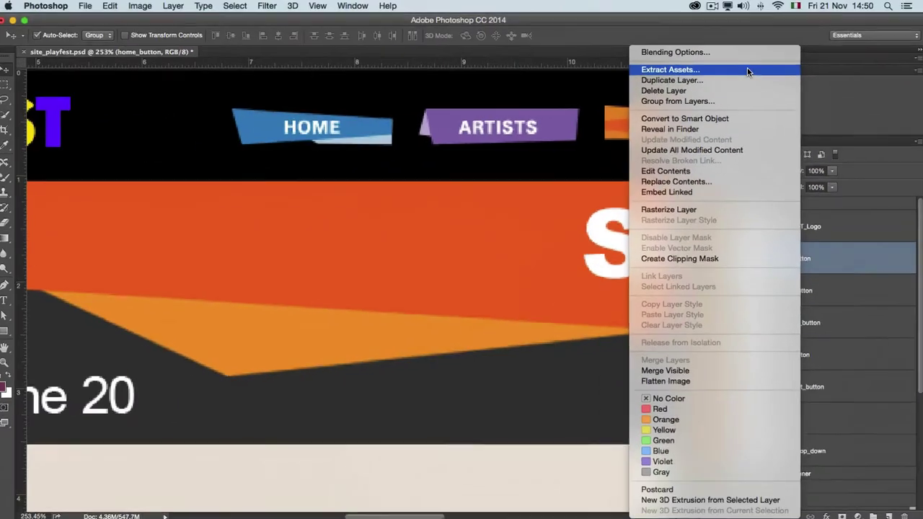
{"action": "left_click", "coordinate": [747, 70]}
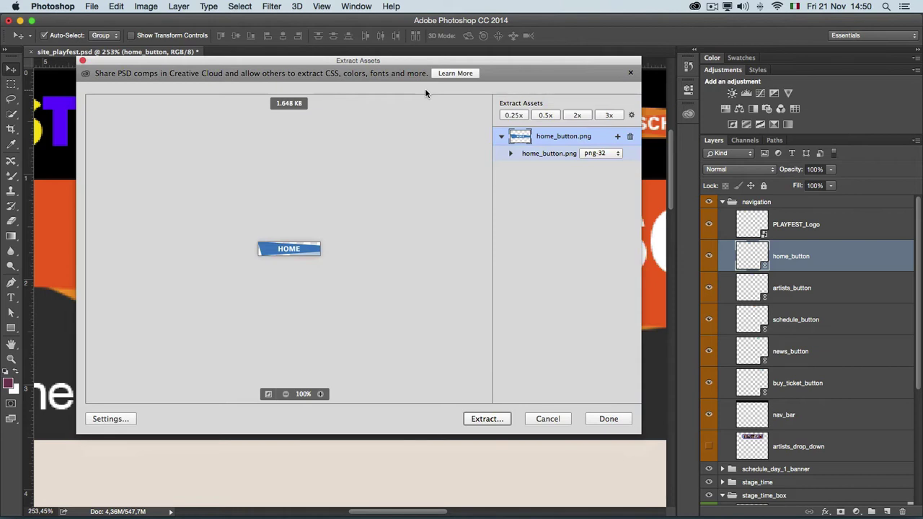
{"action": "left_click", "coordinate": [320, 394]}
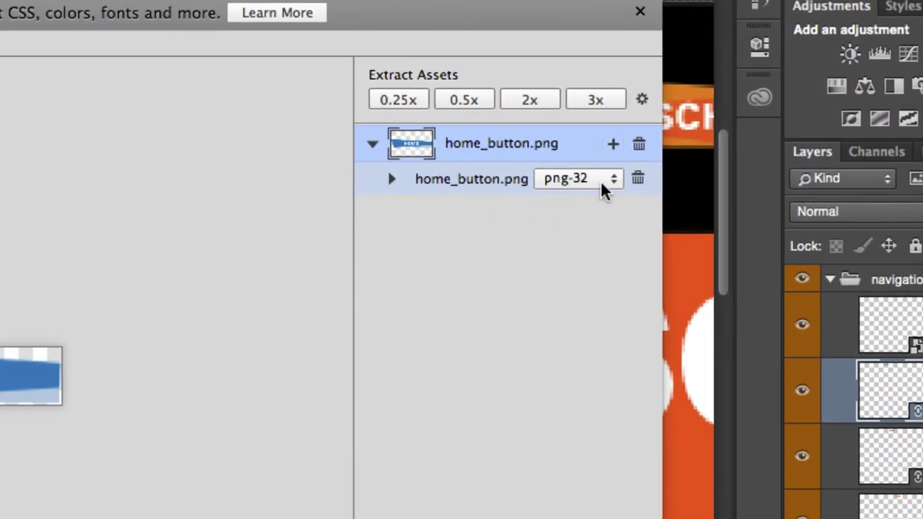
{"action": "mouse_move", "coordinate": [563, 153]}
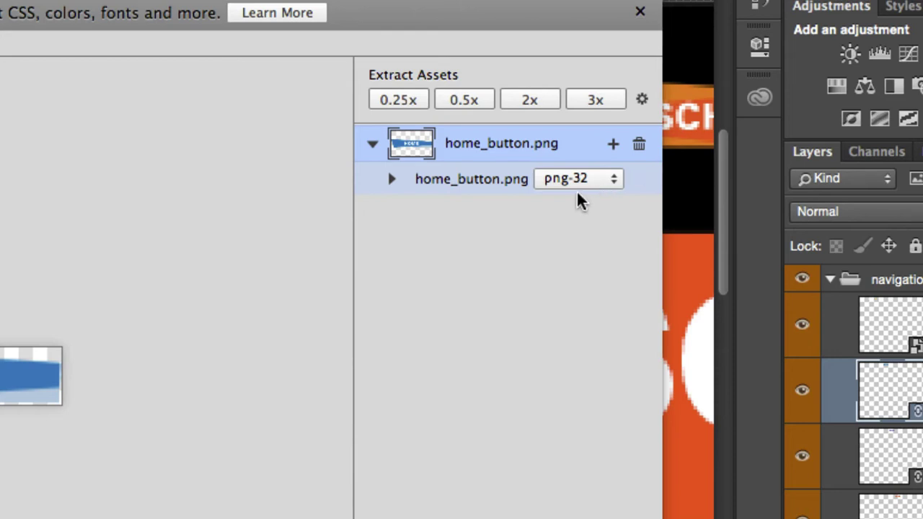
Step: Change home_button.png's format from png-32 to png-8, about 1.115 KB
{"action": "left_click", "coordinate": [611, 181]}
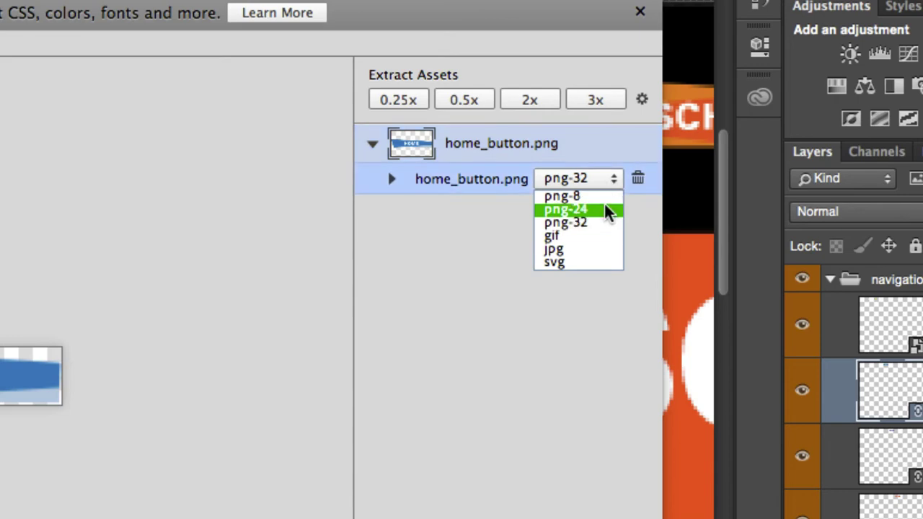
{"action": "left_click", "coordinate": [605, 206]}
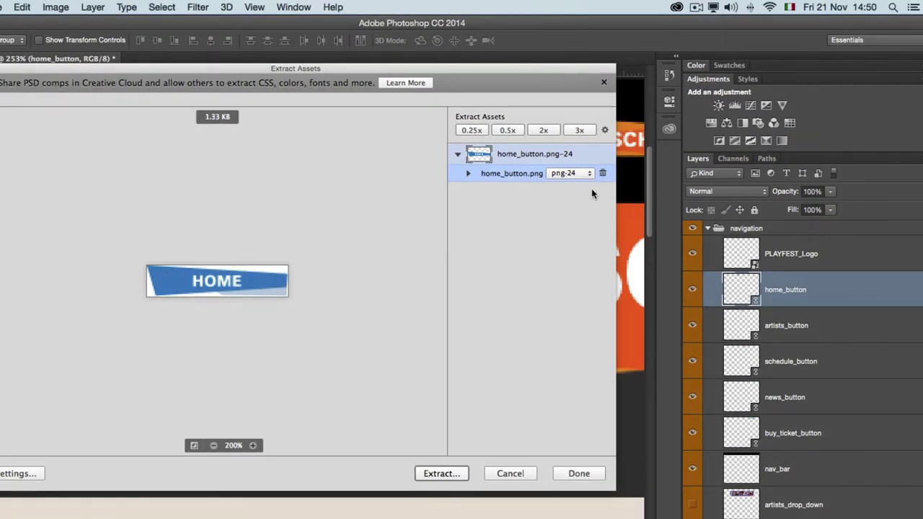
{"action": "left_click", "coordinate": [592, 174]}
{"action": "left_click", "coordinate": [571, 182]}
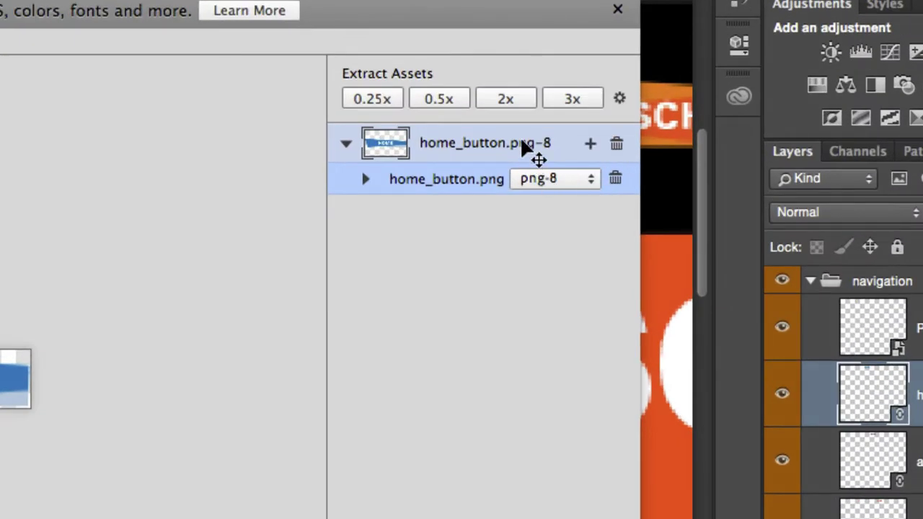
Step: Add two more HOME button versions, making the third one a jpg
{"action": "left_click", "coordinate": [589, 145]}
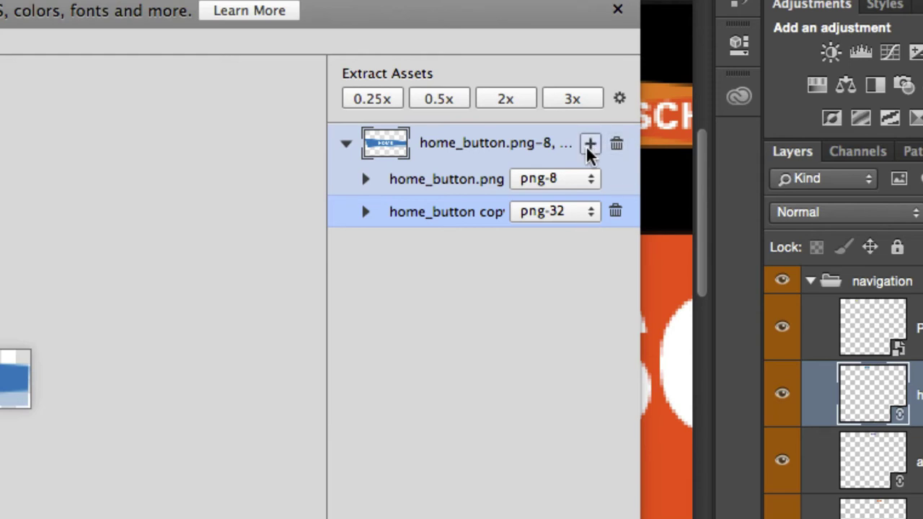
{"action": "left_click", "coordinate": [590, 144]}
{"action": "left_click", "coordinate": [589, 245]}
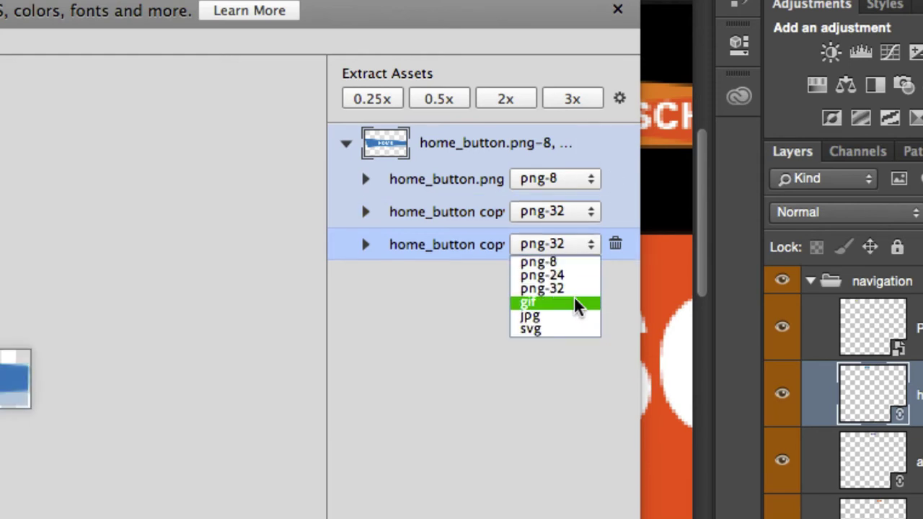
{"action": "left_click", "coordinate": [575, 319]}
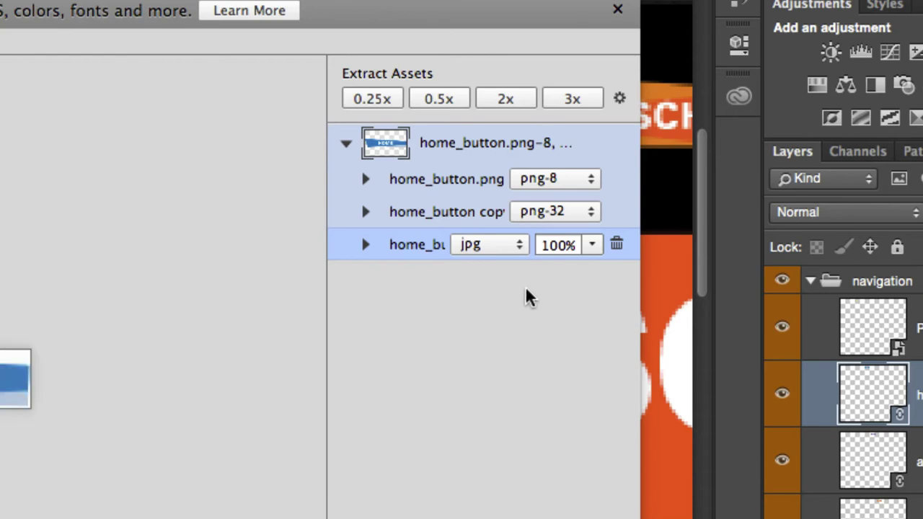
Step: Set the jpg HOME button version's quality to 90%
{"action": "left_click", "coordinate": [590, 246]}
{"action": "left_click_drag", "start_coordinate": [579, 285], "coordinate": [556, 284]}
{"action": "left_click", "coordinate": [503, 321]}
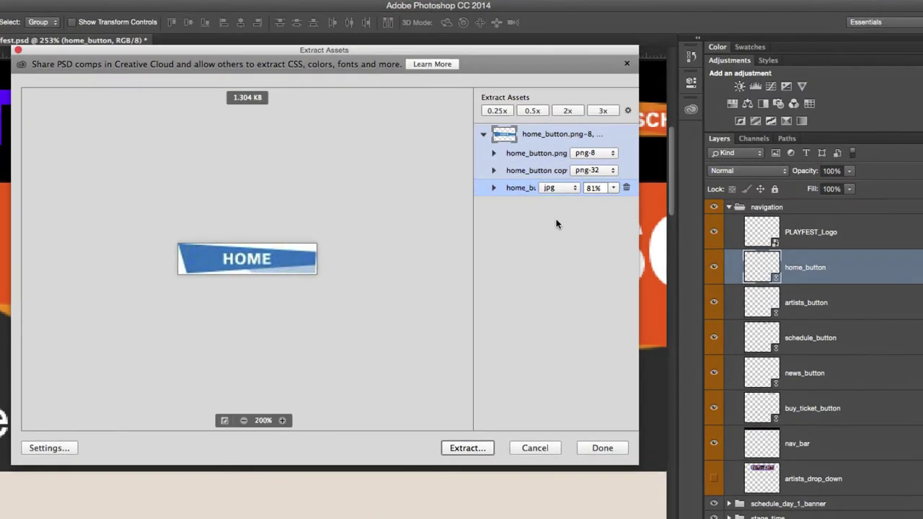
{"action": "left_click", "coordinate": [614, 189]}
{"action": "left_click_drag", "start_coordinate": [604, 206], "coordinate": [556, 207]}
{"action": "left_click", "coordinate": [614, 189]}
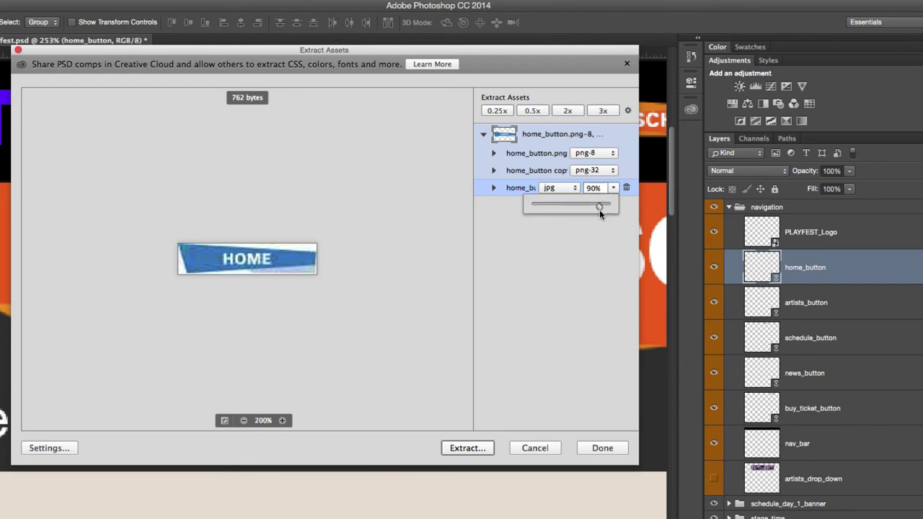
{"action": "left_click_drag", "start_coordinate": [598, 209], "coordinate": [599, 209]}
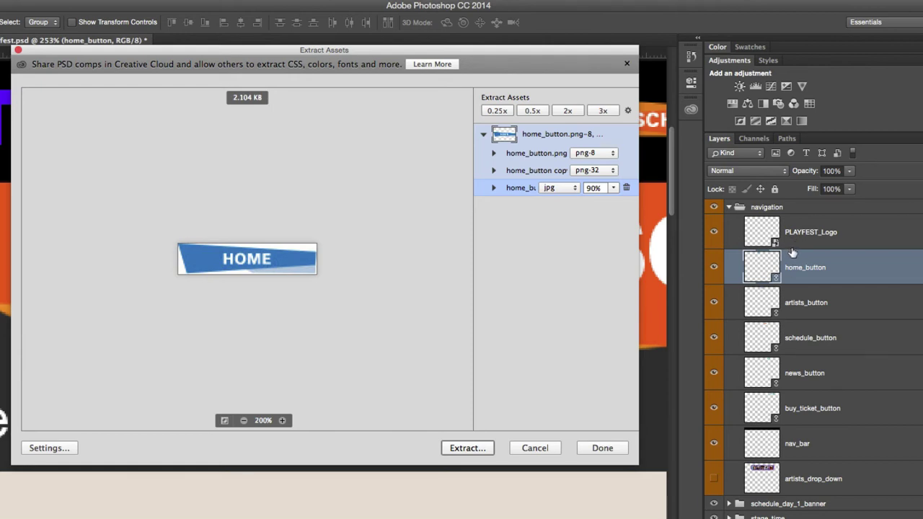
Step: Add artists_button, schedule_button, and news_button through artists_drop_down layers as png assets
{"action": "left_click", "coordinate": [822, 306]}
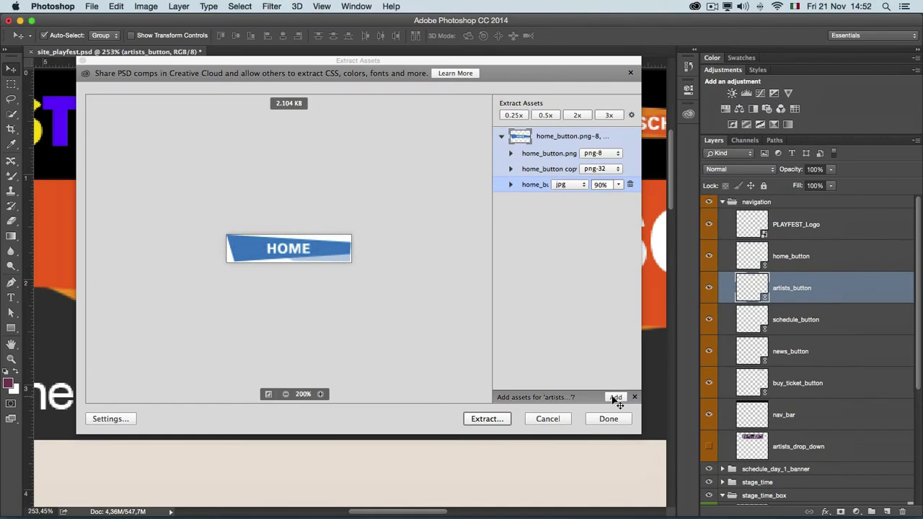
{"action": "left_click", "coordinate": [612, 400]}
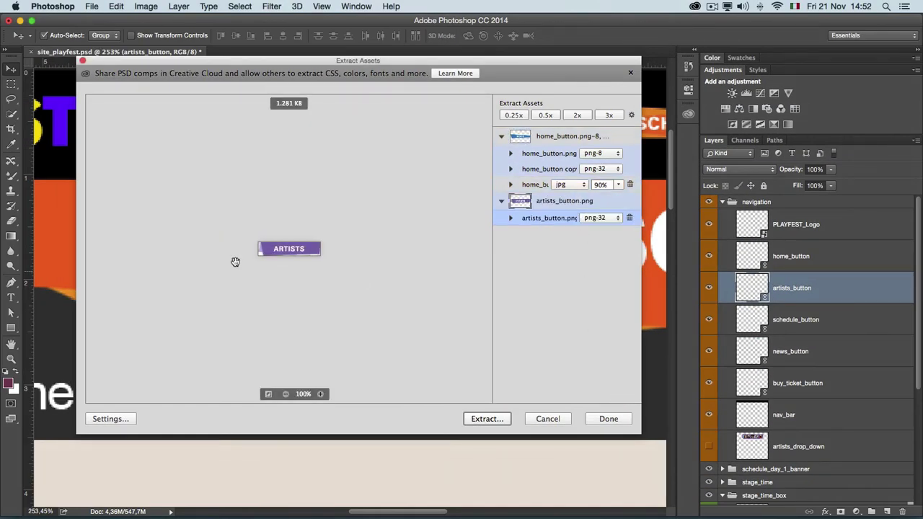
{"action": "mouse_move", "coordinate": [549, 217]}
{"action": "left_click", "coordinate": [799, 328]}
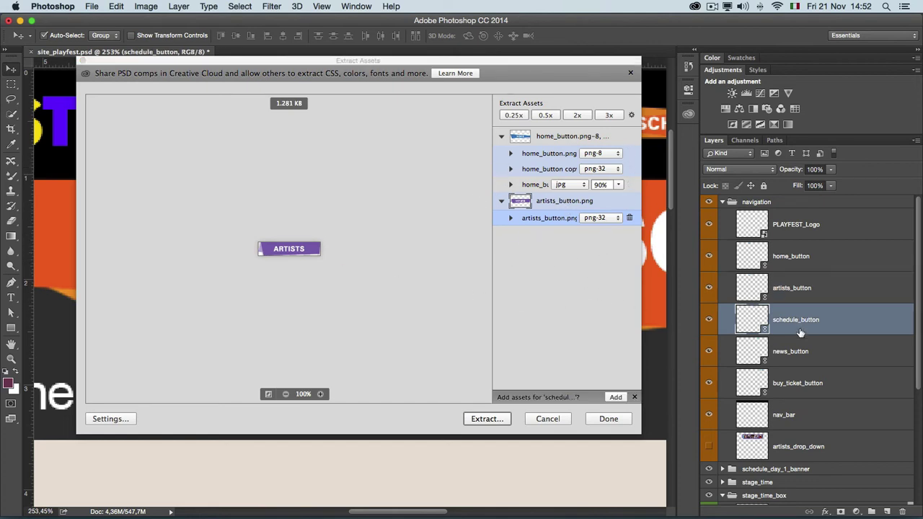
{"action": "left_click", "coordinate": [616, 398]}
{"action": "left_click", "coordinate": [817, 352]}
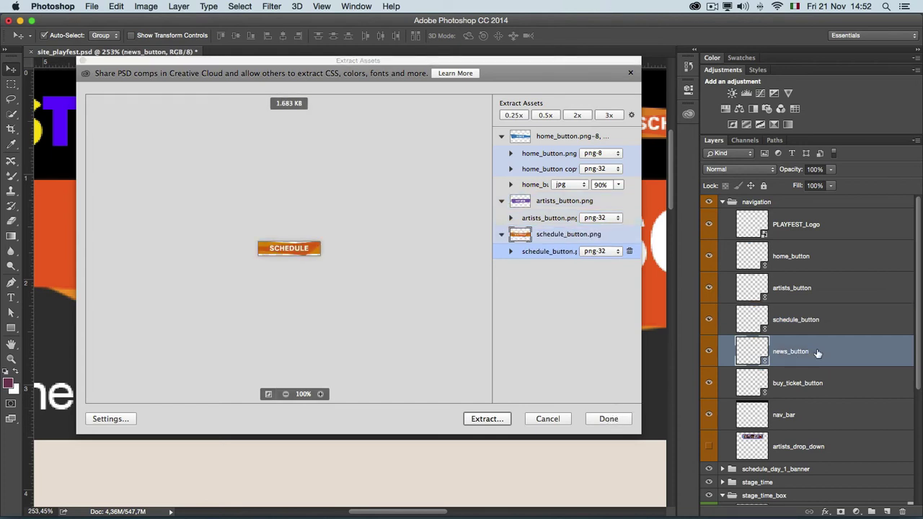
{"action": "left_click", "coordinate": [819, 448], "text": "shift"}
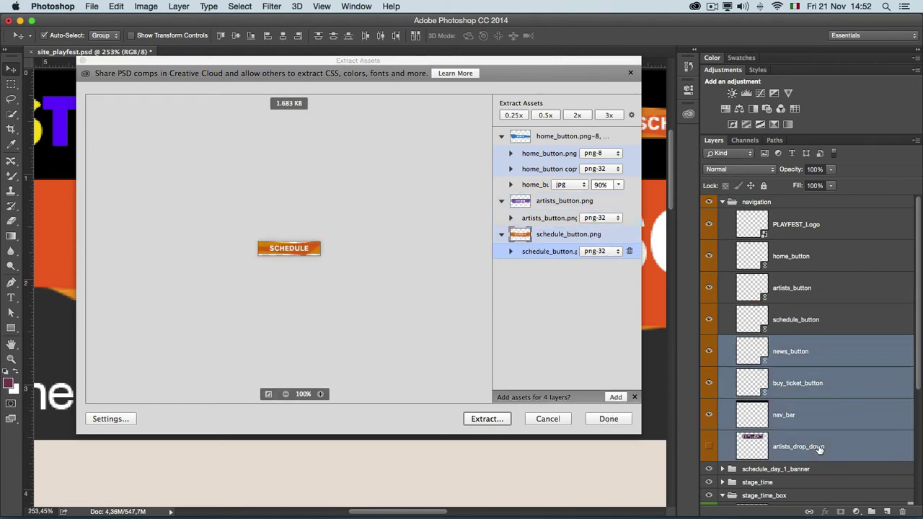
{"action": "left_click", "coordinate": [615, 397]}
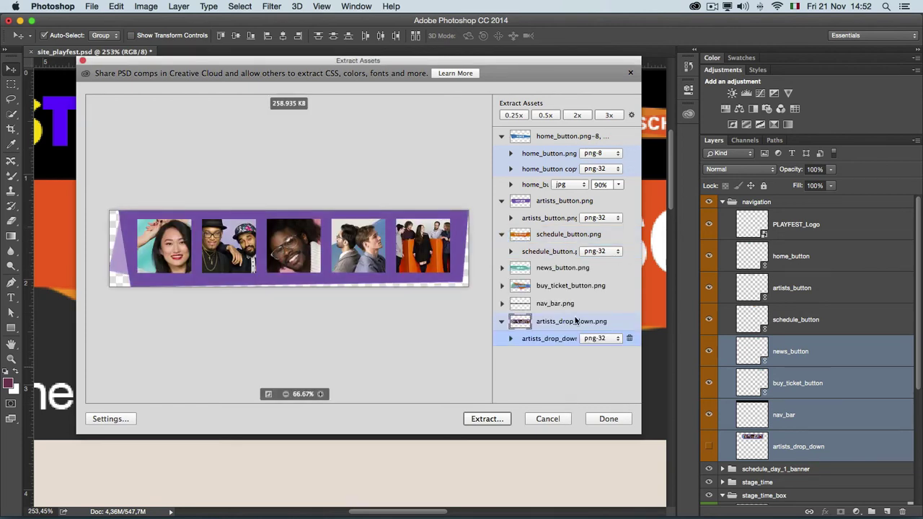
Step: Add navigation.png and the schedule_day_1_banner png-32 asset to the extraction list
{"action": "mouse_move", "coordinate": [566, 338]}
{"action": "left_click", "coordinate": [754, 202]}
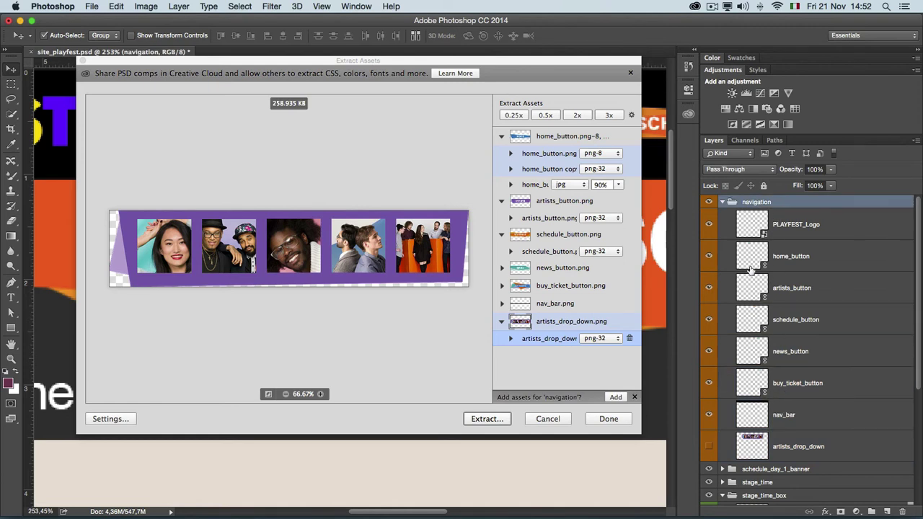
{"action": "left_click", "coordinate": [615, 398]}
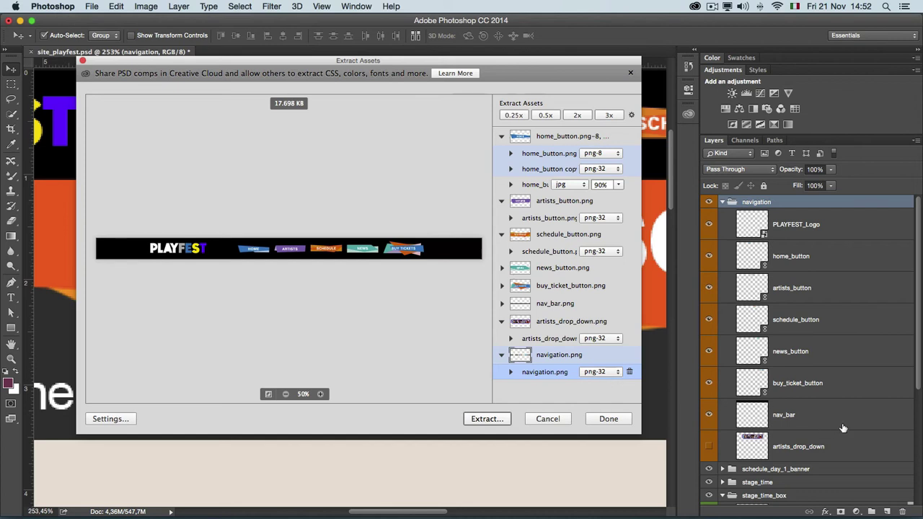
{"action": "scroll", "coordinate": [841, 429], "scroll_direction": "down", "scroll_amount": 3}
{"action": "scroll", "coordinate": [844, 427], "scroll_direction": "down", "scroll_amount": 3}
{"action": "scroll", "coordinate": [843, 428], "scroll_direction": "down", "scroll_amount": 1}
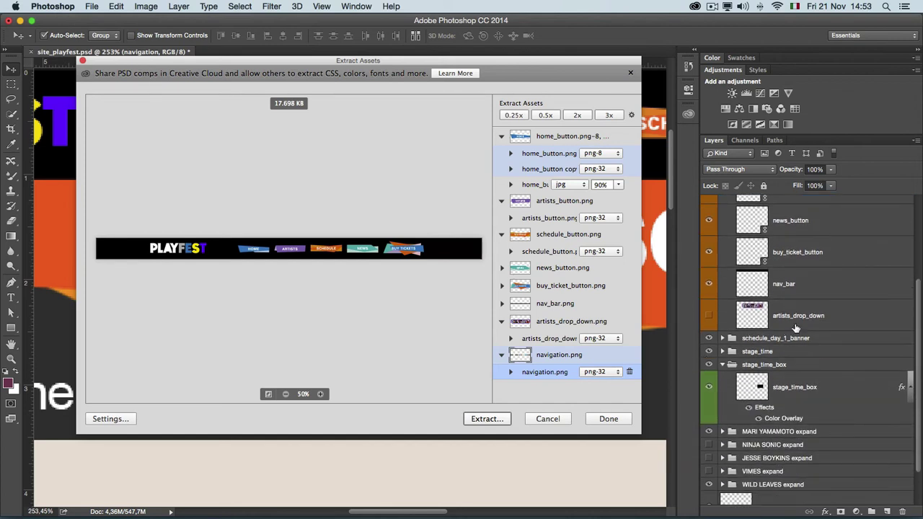
{"action": "left_click", "coordinate": [777, 339]}
{"action": "left_click", "coordinate": [611, 399]}
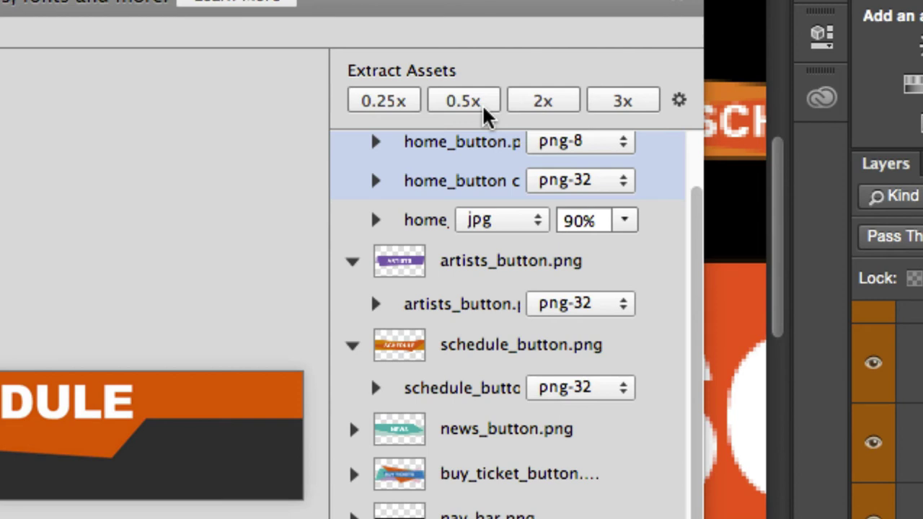
Step: Enable 2x and 3x scale exports for every asset
{"action": "left_click", "coordinate": [548, 105]}
{"action": "mouse_move", "coordinate": [505, 180]}
{"action": "left_click", "coordinate": [643, 106]}
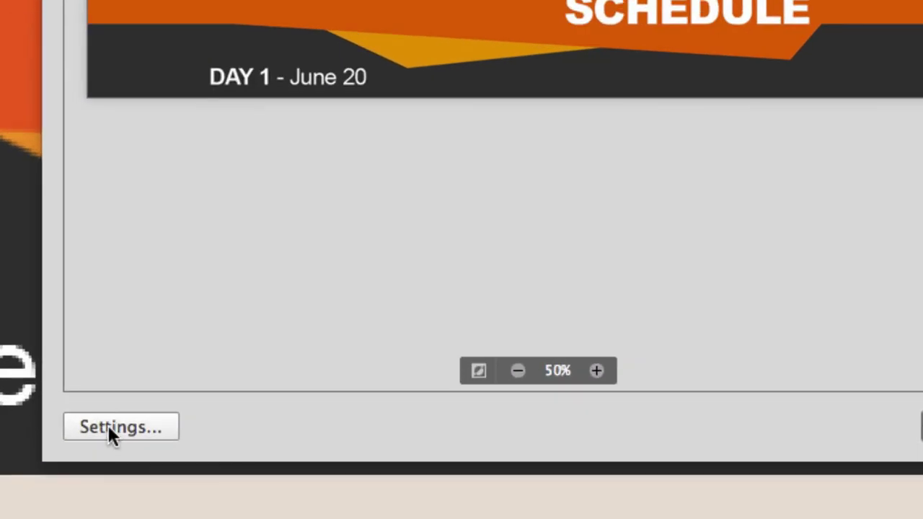
{"action": "left_click", "coordinate": [109, 426]}
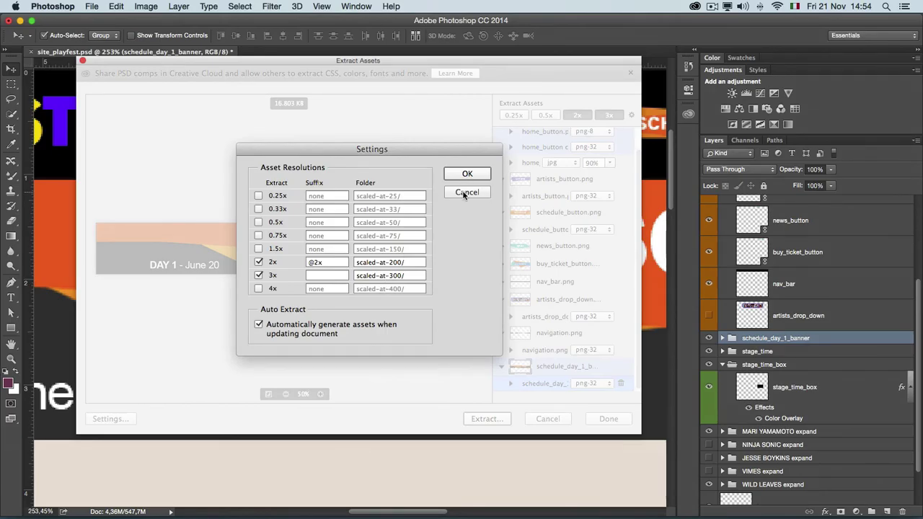
{"action": "left_click", "coordinate": [466, 193]}
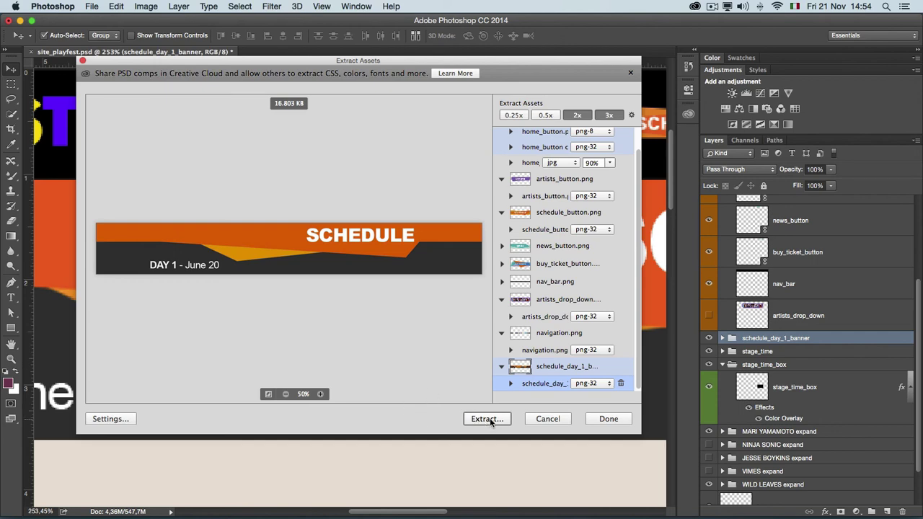
Step: Create the Desktop folder 'Esportazione per web' and extract all assets into it
{"action": "left_click", "coordinate": [488, 419]}
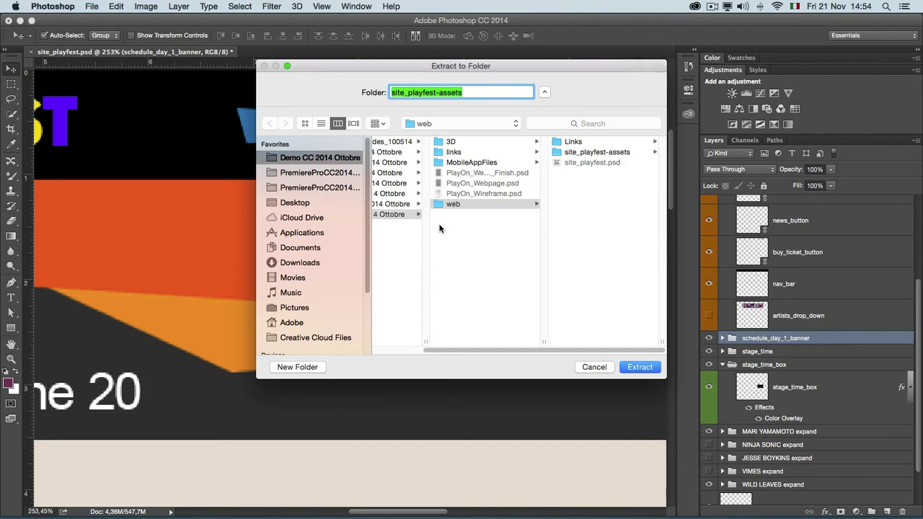
{"action": "key", "text": "super+shift+d"}
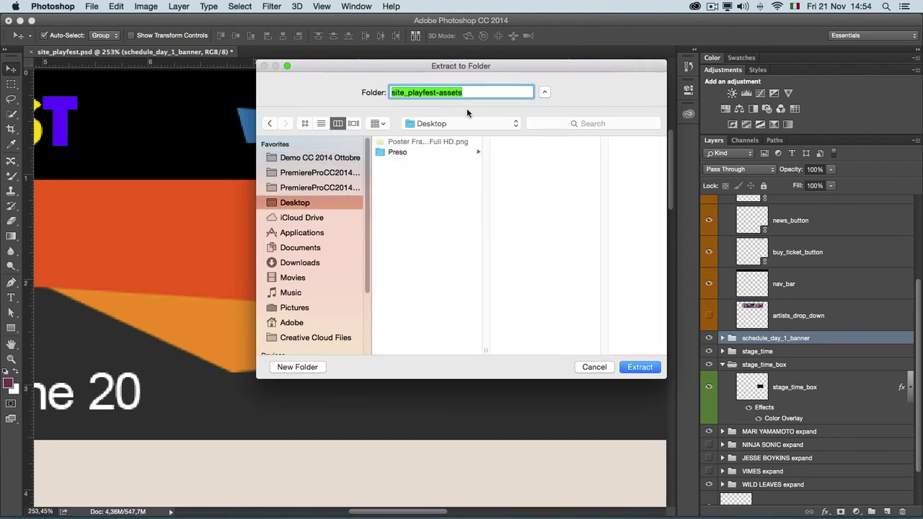
{"action": "left_click", "coordinate": [296, 368]}
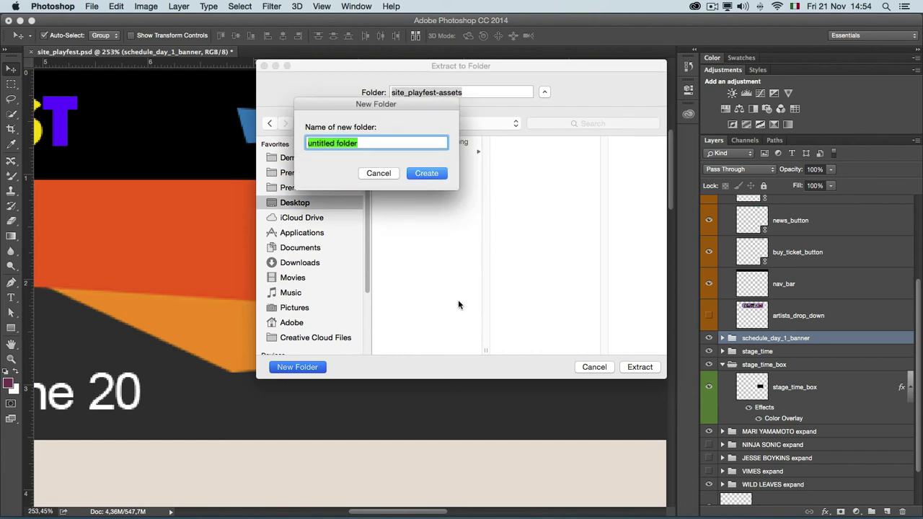
{"action": "type", "text": "Esportazione"}
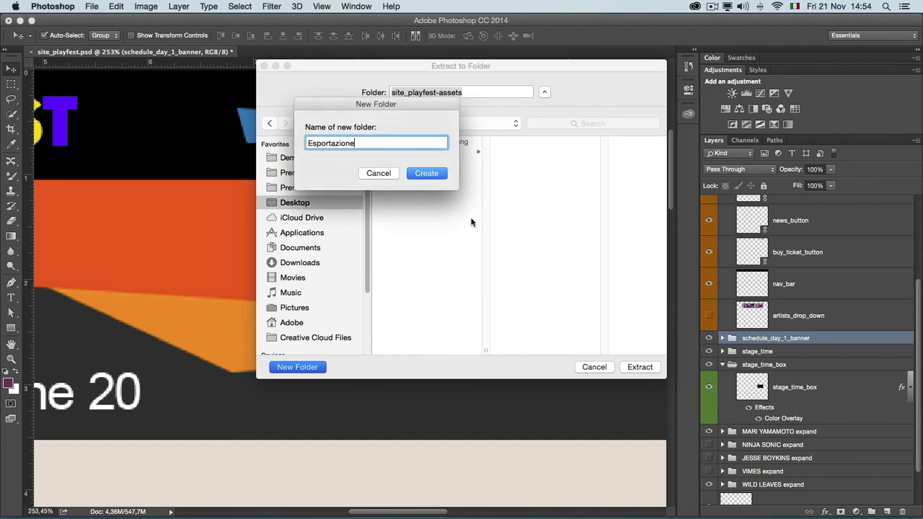
{"action": "type", "text": " per web"}
{"action": "left_click", "coordinate": [427, 176]}
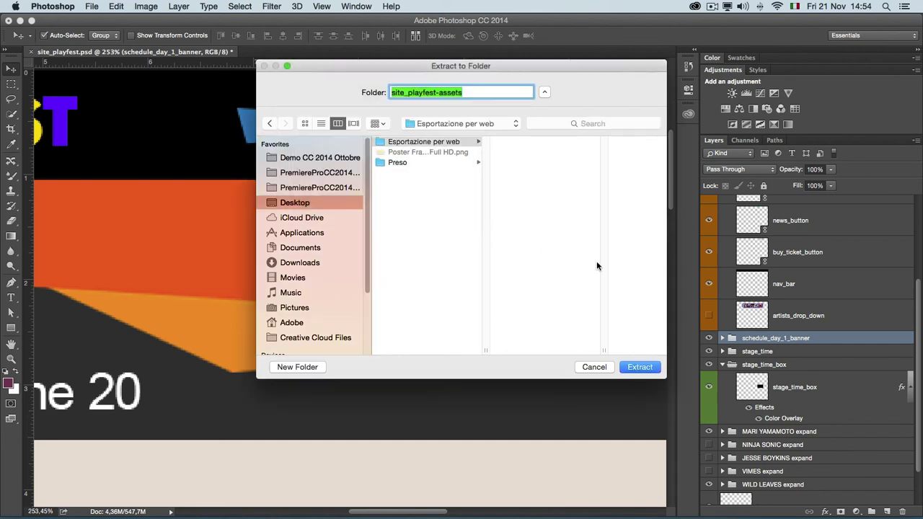
{"action": "left_click", "coordinate": [642, 369]}
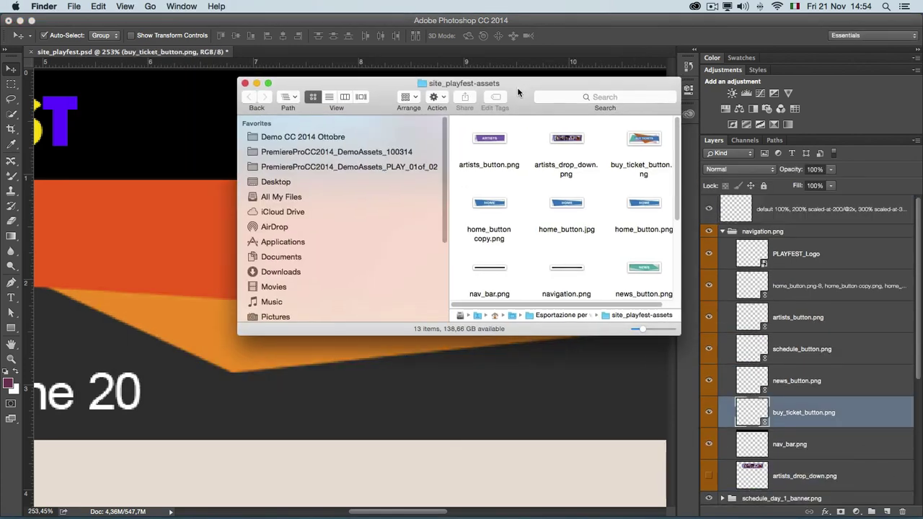
Step: Move and enlarge the Finder window to show every file in site_playfest-assets
{"action": "left_click_drag", "start_coordinate": [514, 105], "coordinate": [360, 100]}
{"action": "mouse_move", "coordinate": [525, 326]}
{"action": "left_mouse_down"}
{"action": "mouse_move", "coordinate": [779, 464]}
{"action": "mouse_move", "coordinate": [753, 465]}
{"action": "left_mouse_up"}
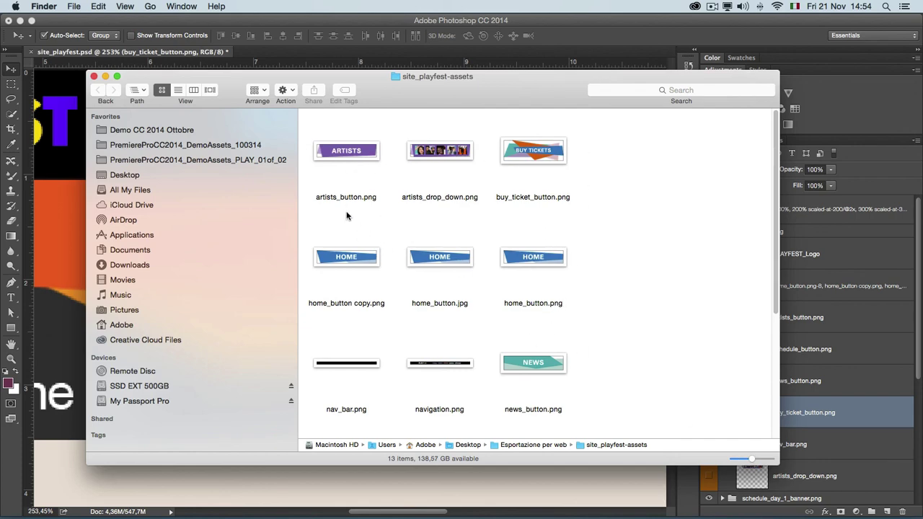
{"action": "scroll", "coordinate": [585, 209], "scroll_direction": "down", "scroll_amount": 5}
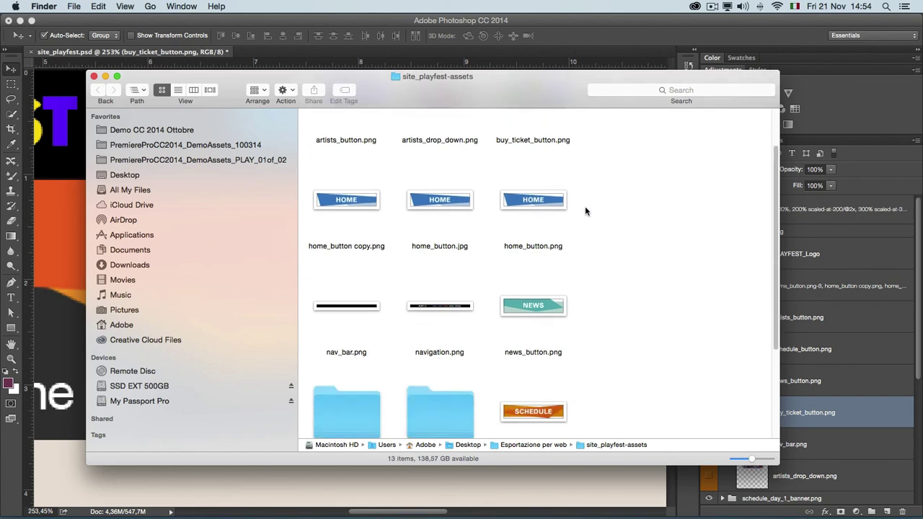
{"action": "scroll", "coordinate": [585, 211], "scroll_direction": "down", "scroll_amount": 2}
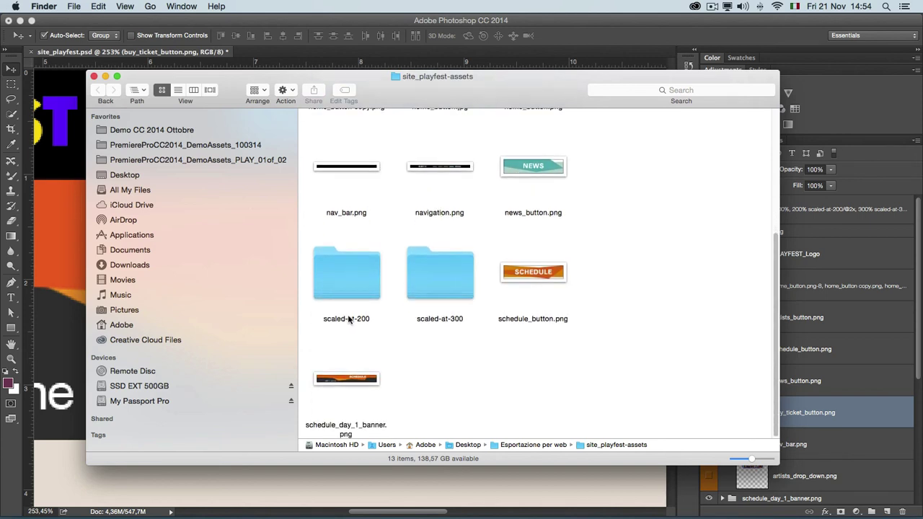
Step: Quick Look home_button copy.png in scaled-at-300, enlarge icons, then return to site_playfest-assets
{"action": "left_click", "coordinate": [452, 280]}
{"action": "double_click", "coordinate": [453, 280]}
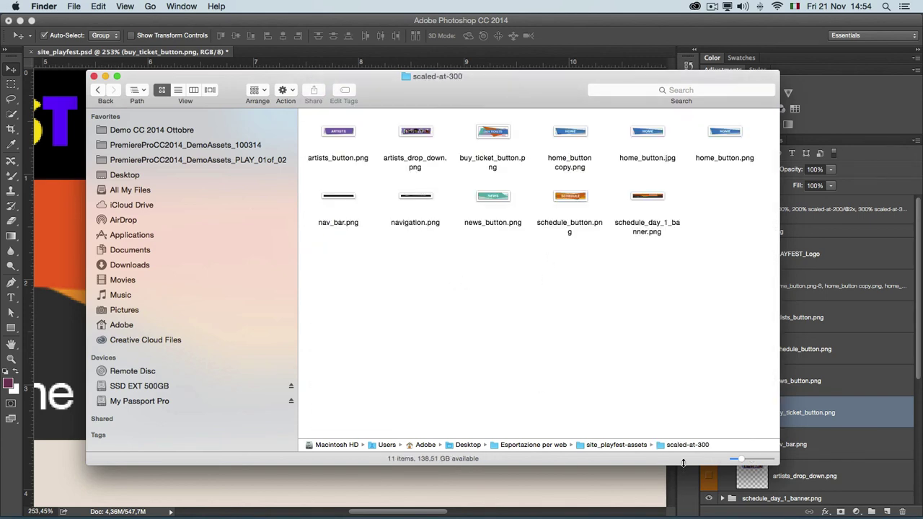
{"action": "left_click", "coordinate": [560, 138]}
{"action": "key", "text": "space"}
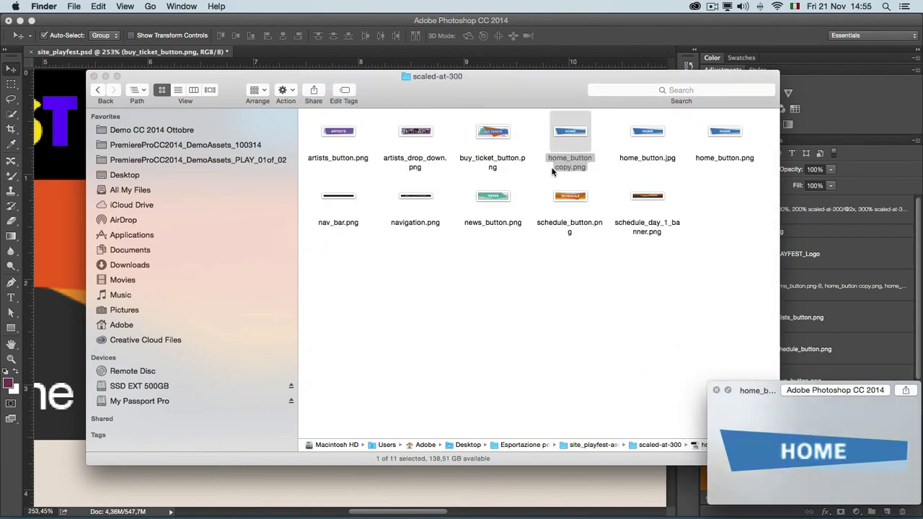
{"action": "key", "text": "space"}
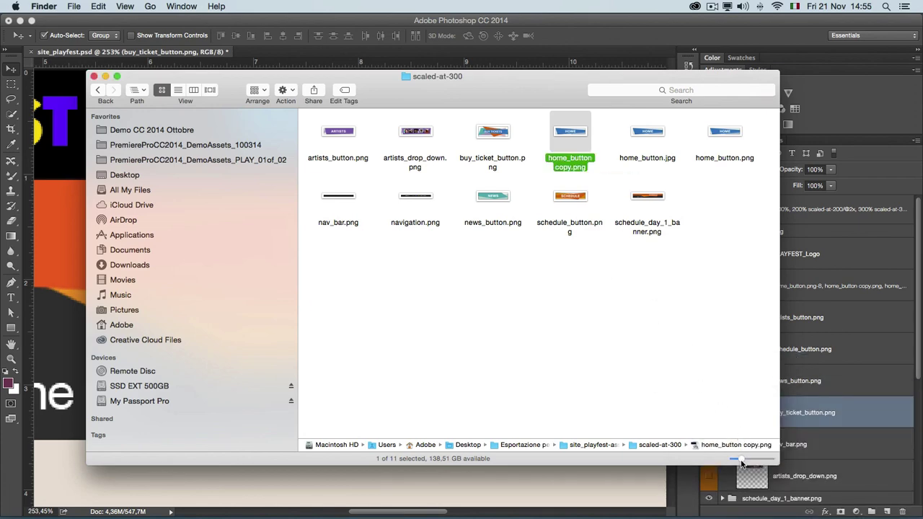
{"action": "left_click_drag", "start_coordinate": [743, 460], "coordinate": [767, 460]}
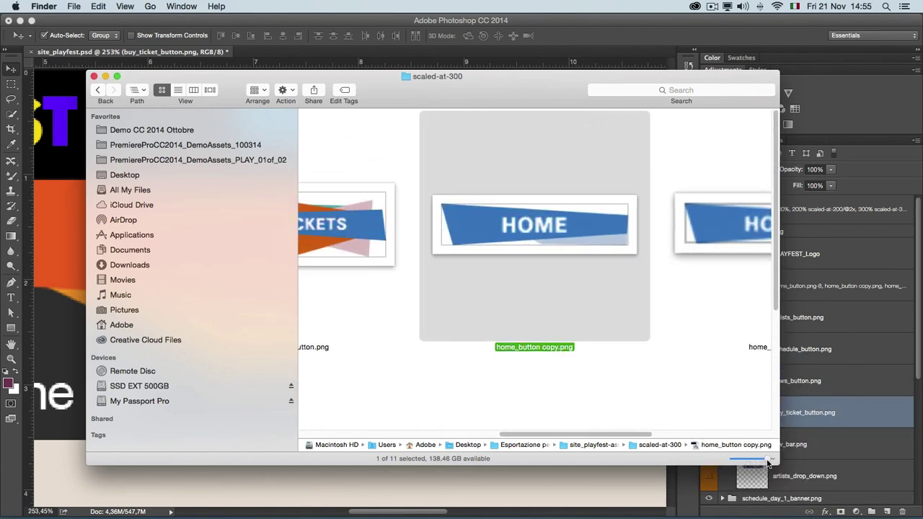
{"action": "left_click", "coordinate": [98, 92]}
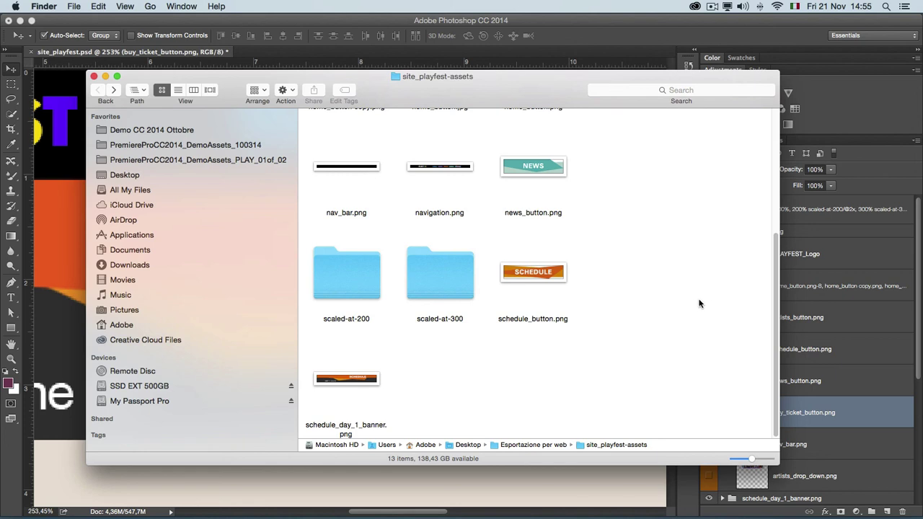